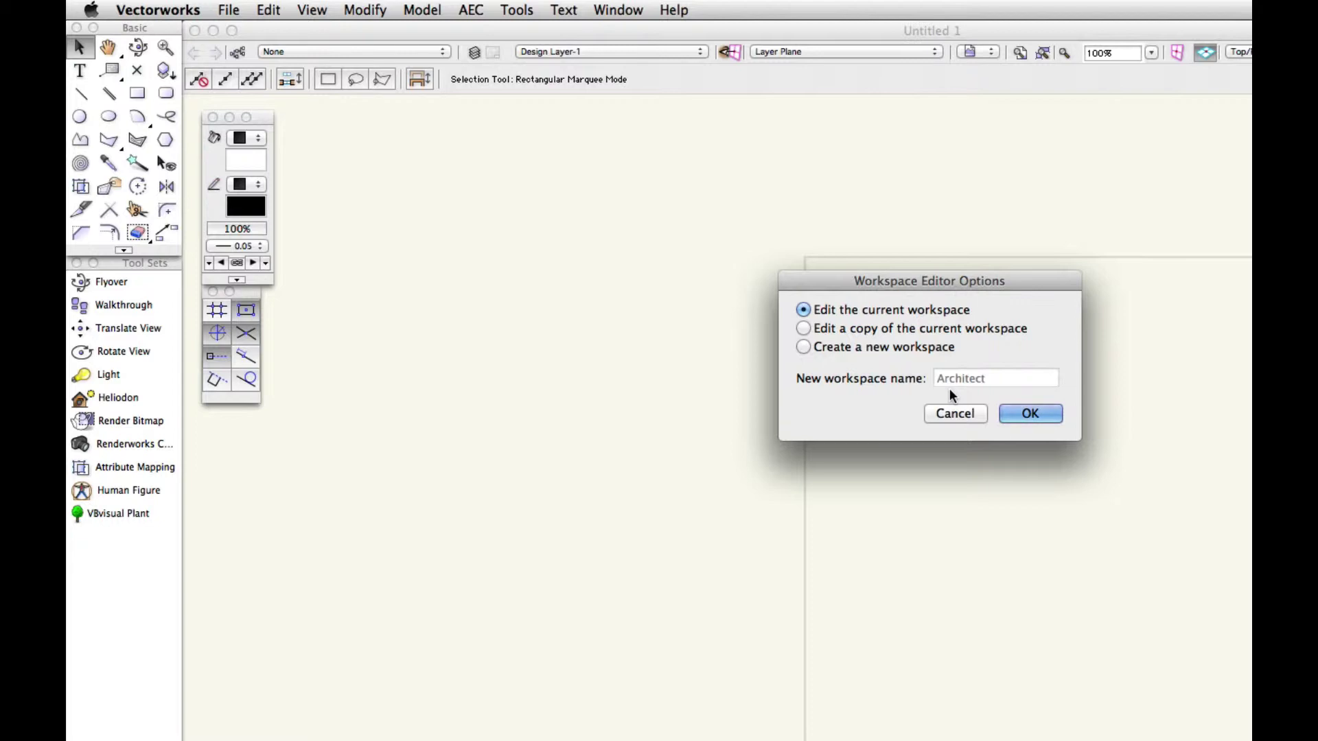
# - Start editing a copy of the current workspace under the name Copy of Architect
pyautogui.click(929, 329)
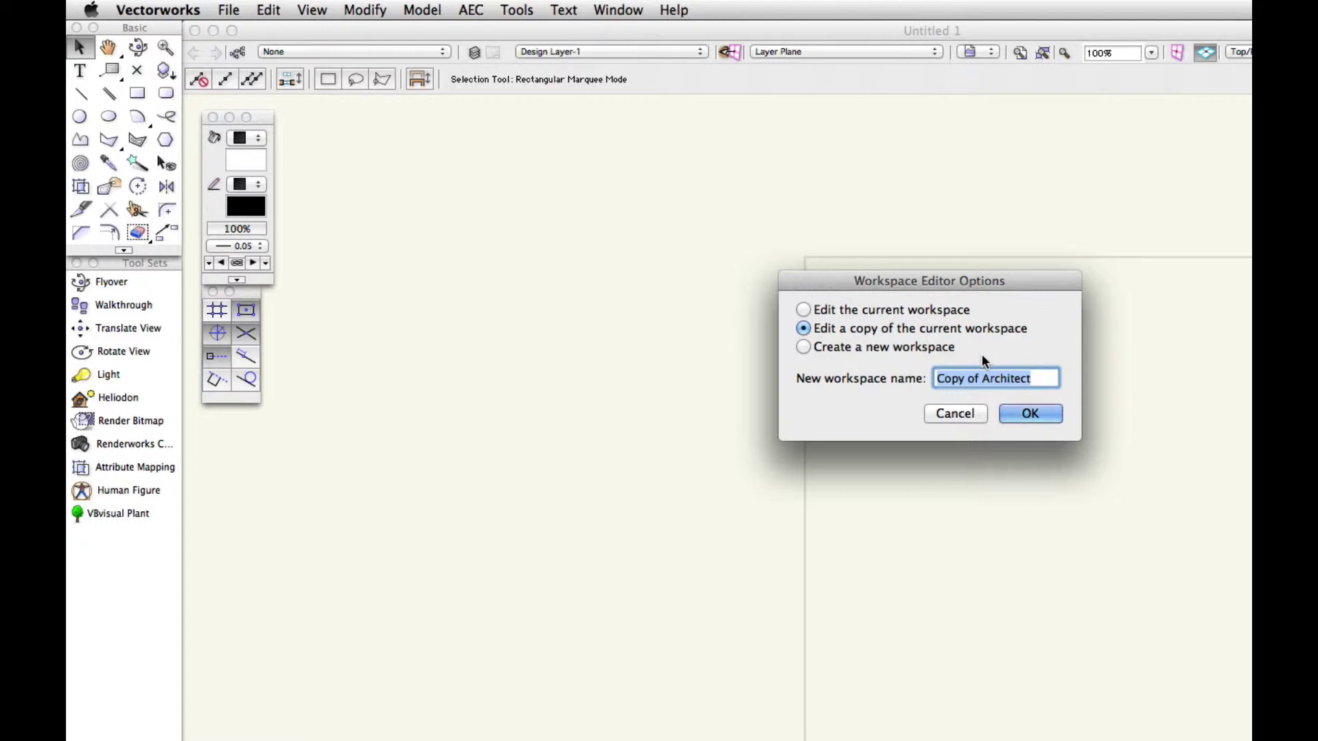
pyautogui.click(1030, 414)
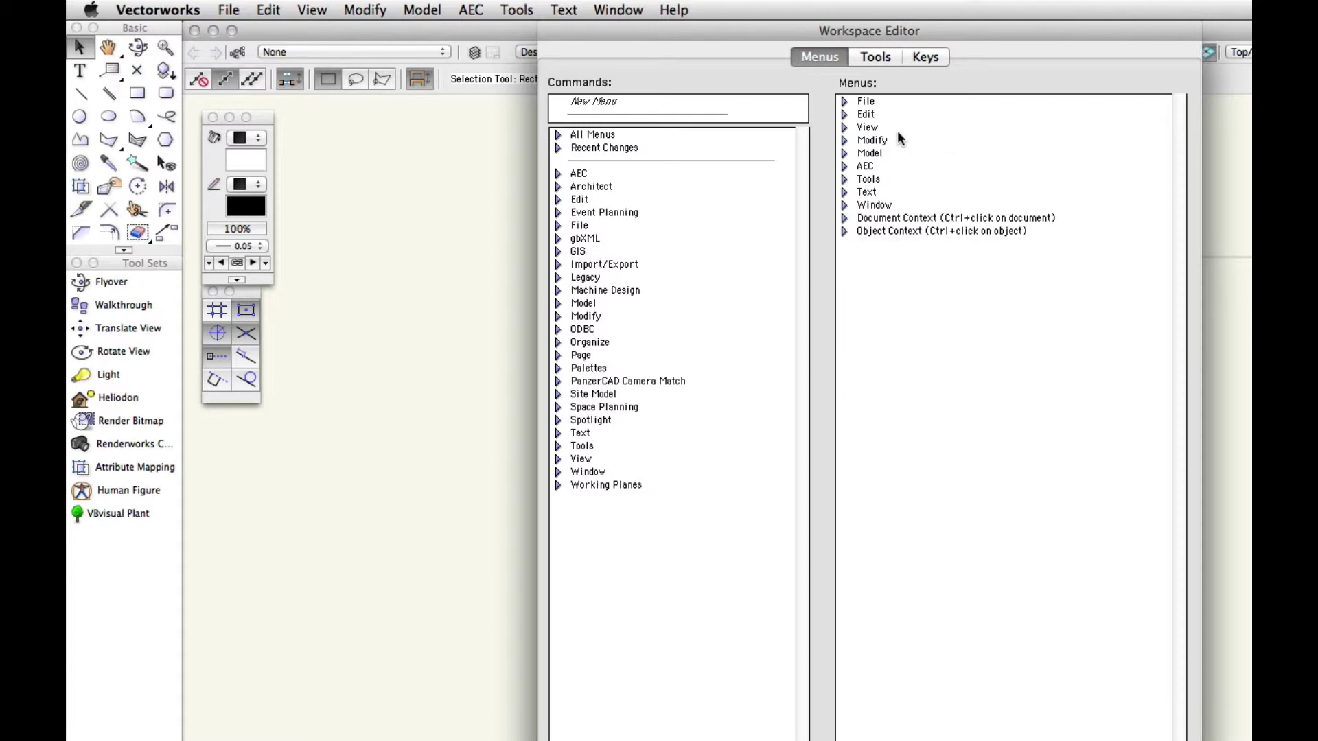
pyautogui.click(844, 127)
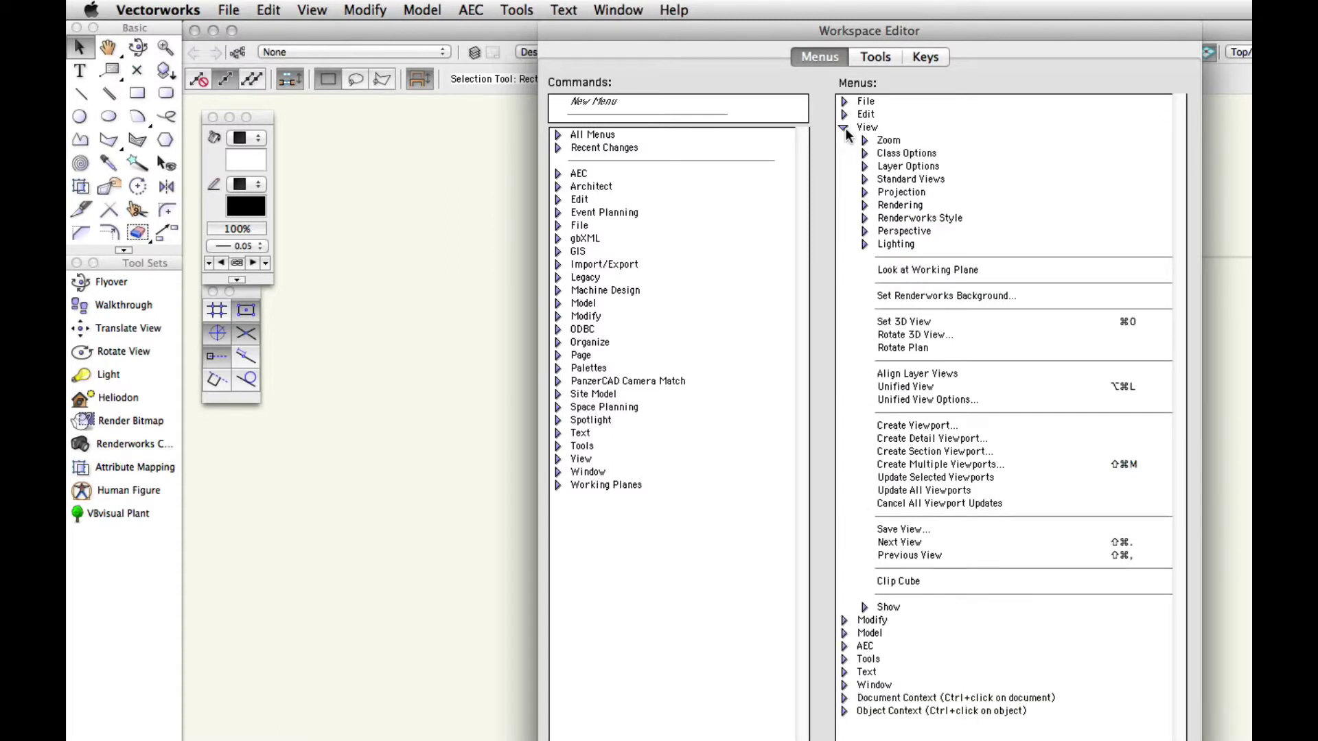
pyautogui.click(864, 245)
pyautogui.click(864, 245)
pyautogui.click(843, 127)
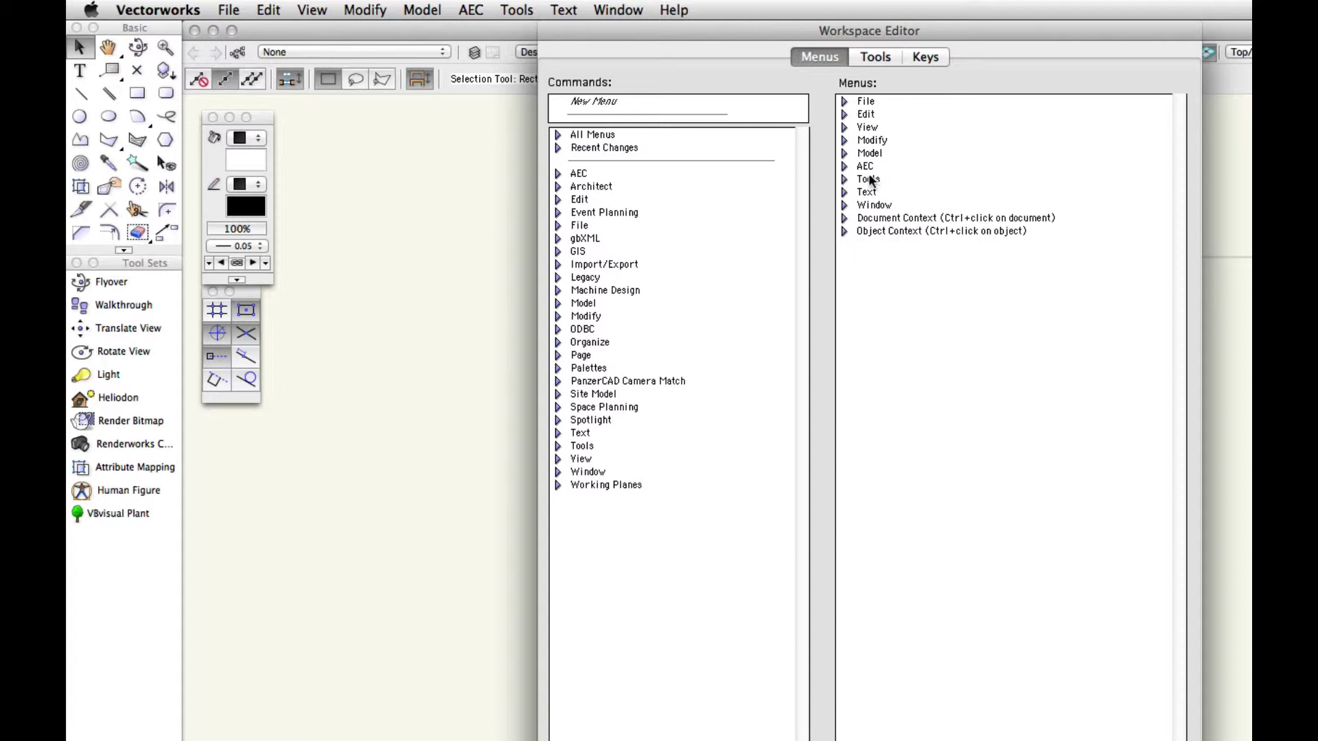
# - Add the PanzerCAD commands Place CameraMatch Object and Place CameraMatch Reference to the start of the workspace's Tools menu
pyautogui.click(845, 178)
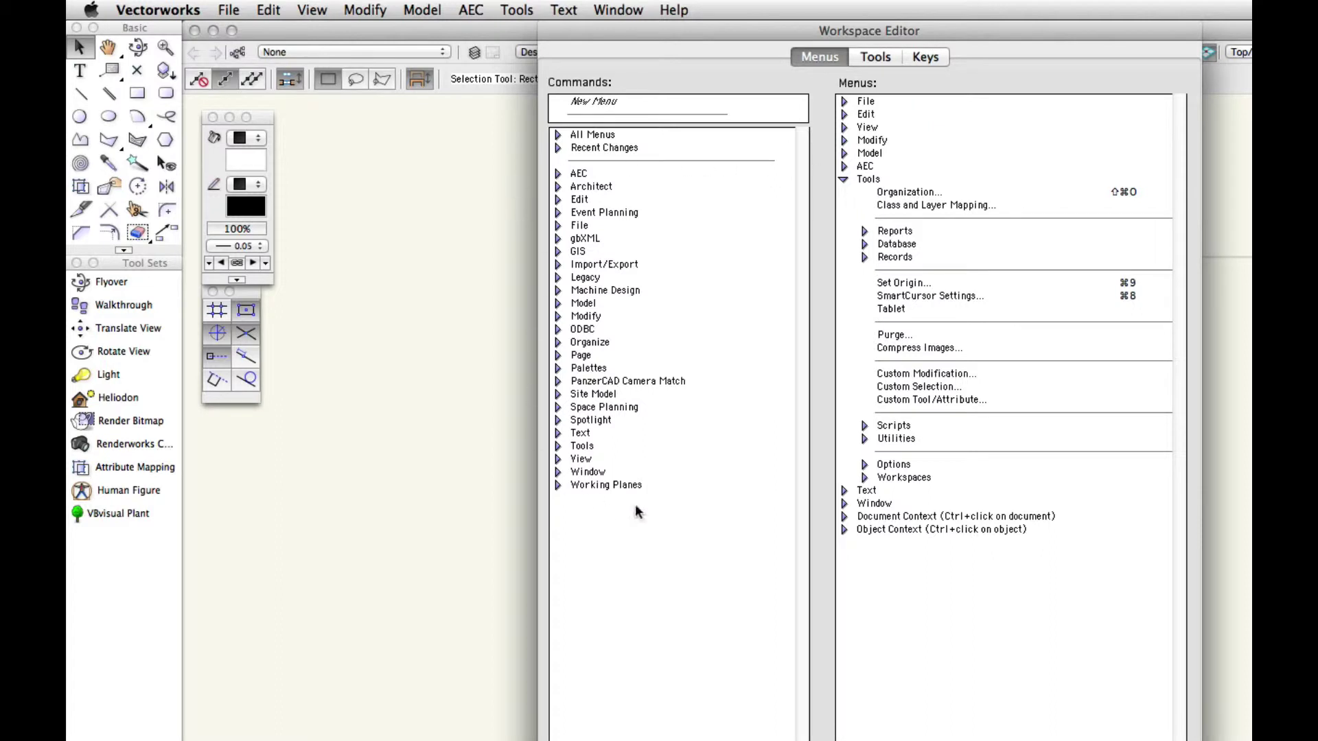
pyautogui.click(584, 385)
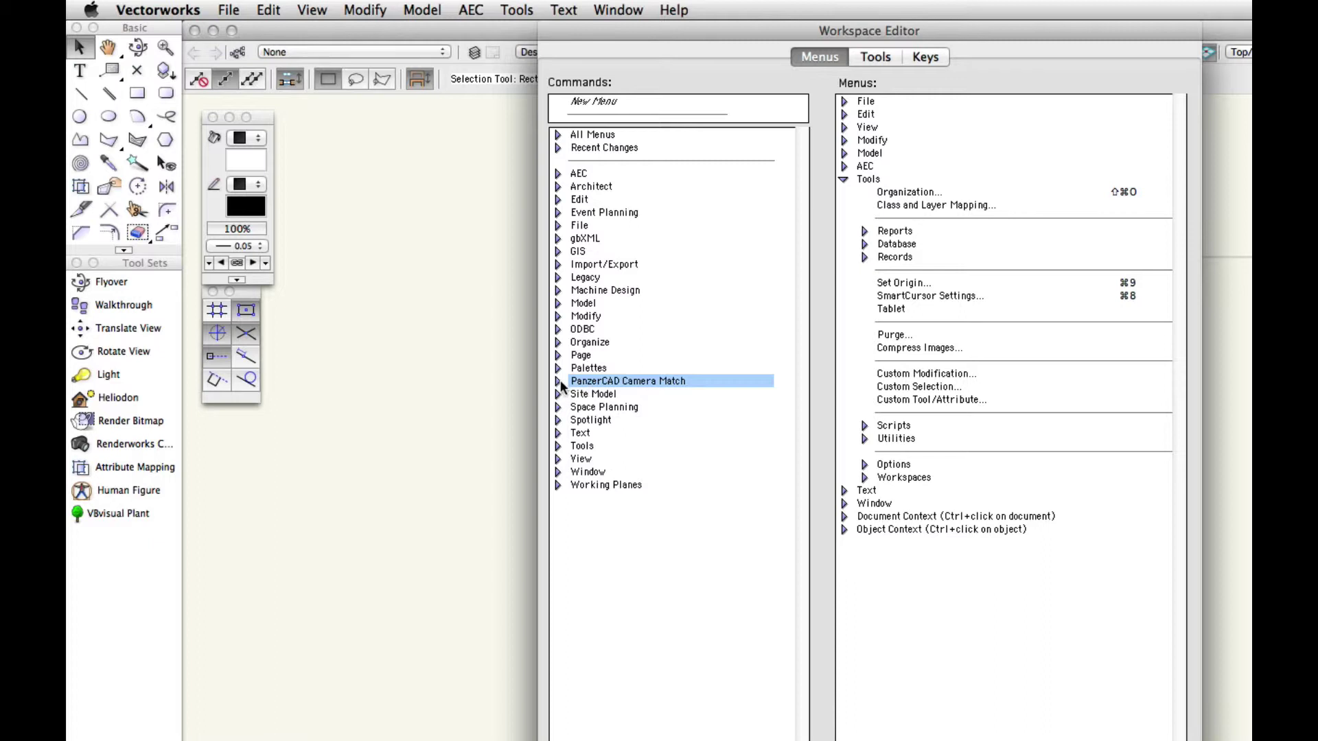
pyautogui.click(558, 382)
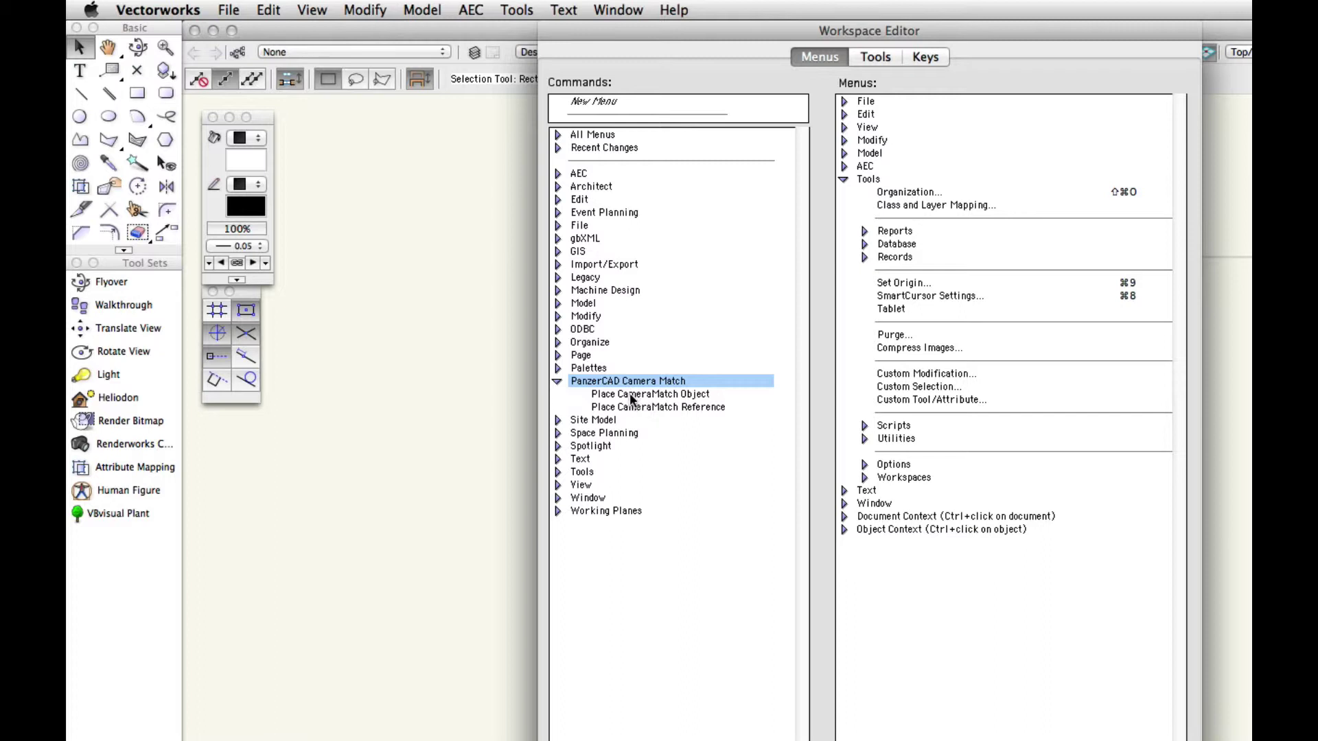
pyautogui.moveTo(630, 393); pyautogui.dragTo(949, 182)
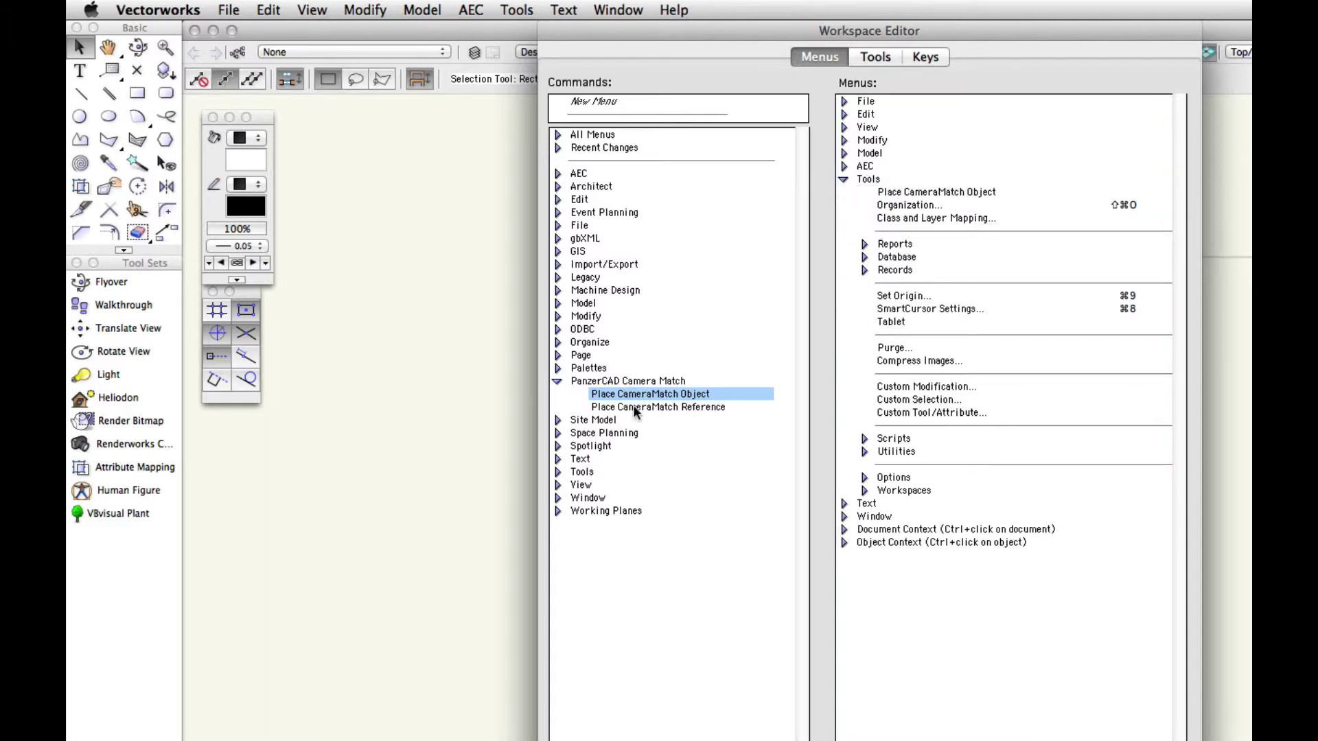
pyautogui.moveTo(633, 408); pyautogui.dragTo(909, 191)
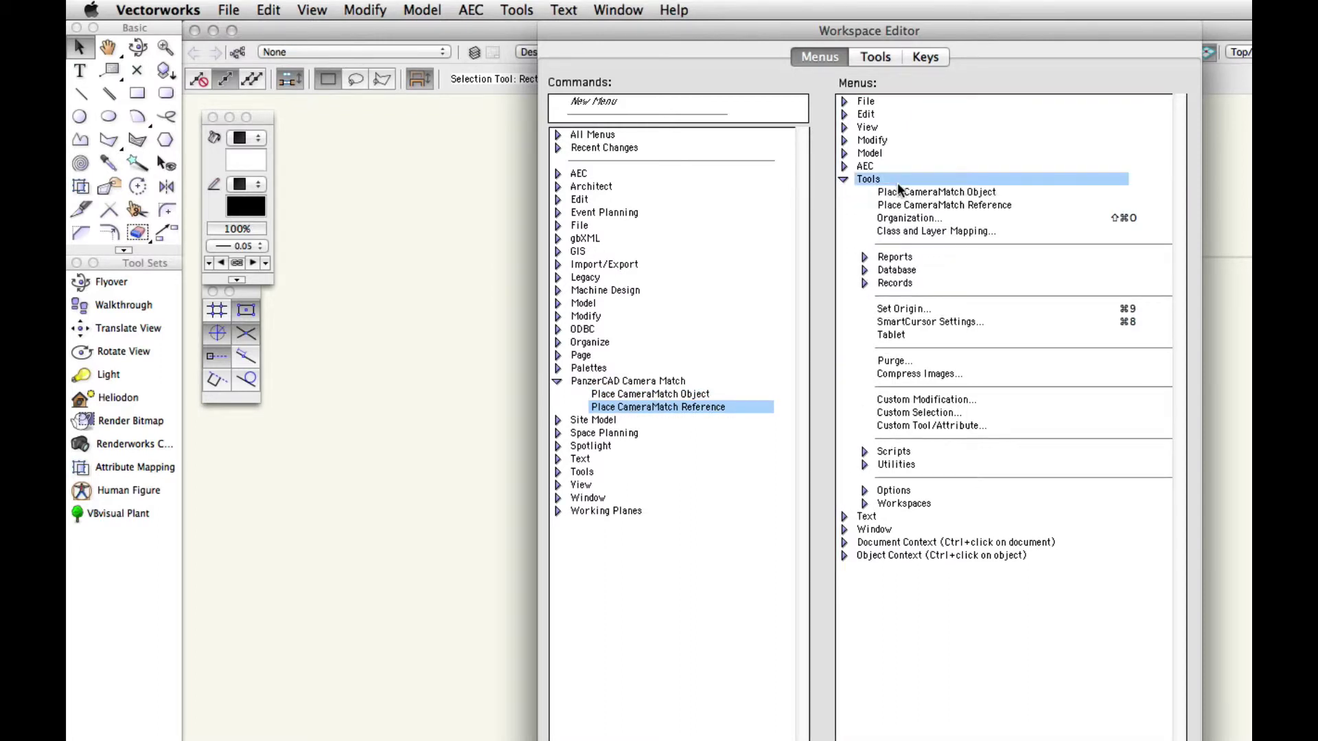
pyautogui.click(901, 192)
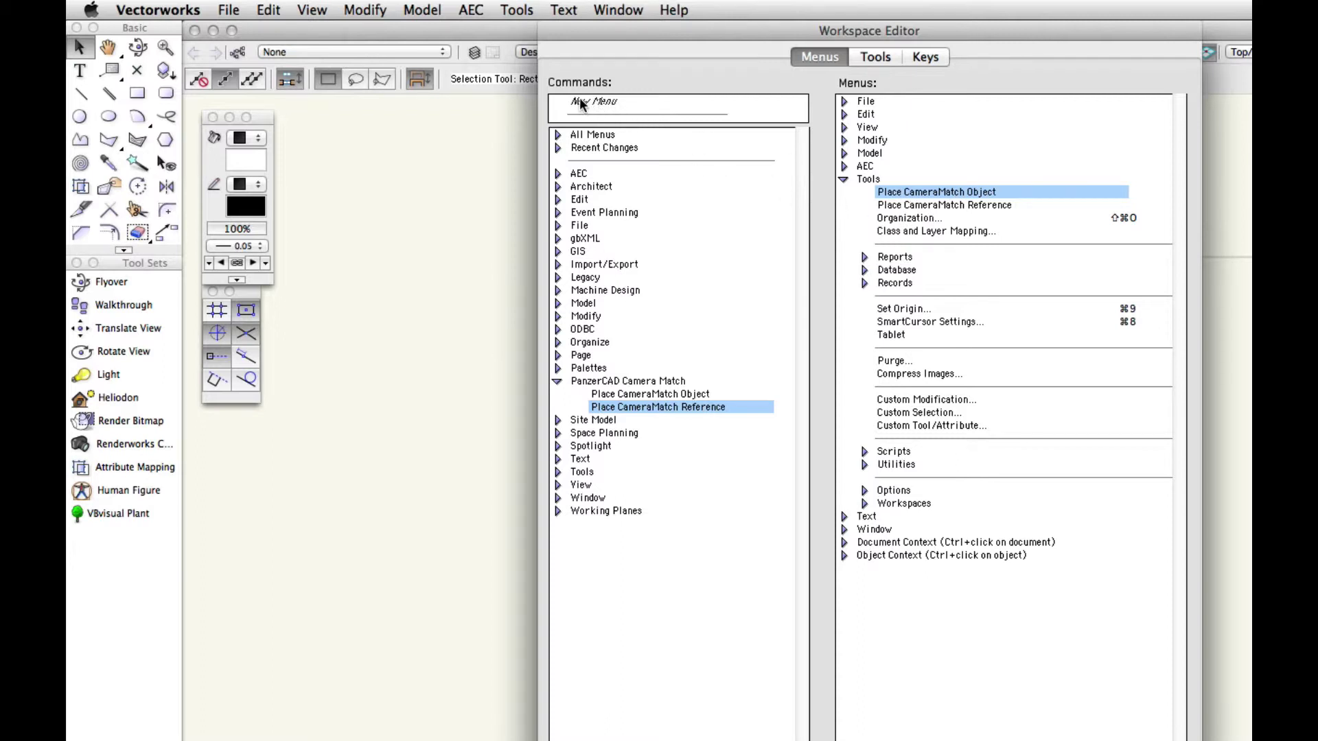
# - Create a submenu named CameraMatch at the start of the Tools menu and nest both CameraMatch commands in it
pyautogui.moveTo(582, 102); pyautogui.dragTo(916, 181)
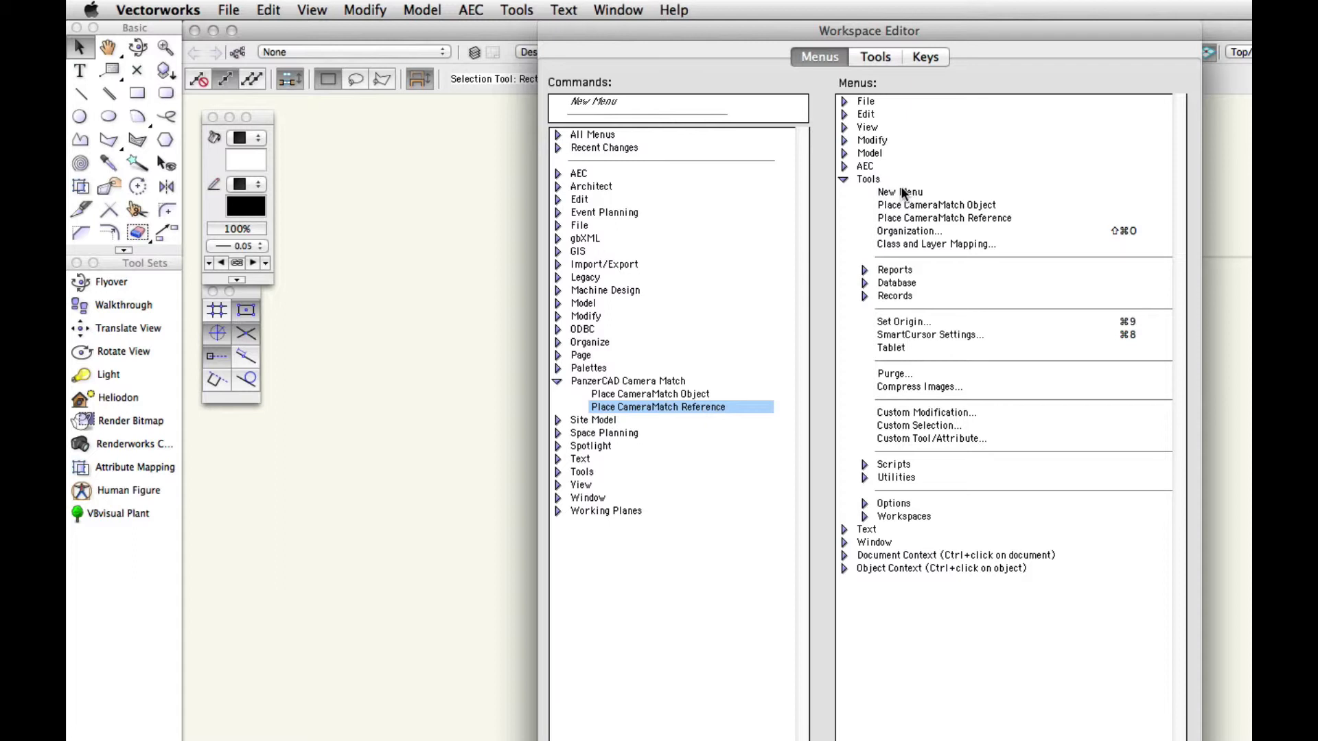
pyautogui.click(902, 192)
pyautogui.click(903, 192)
pyautogui.write('CameraMatch')
pyautogui.press('Return')
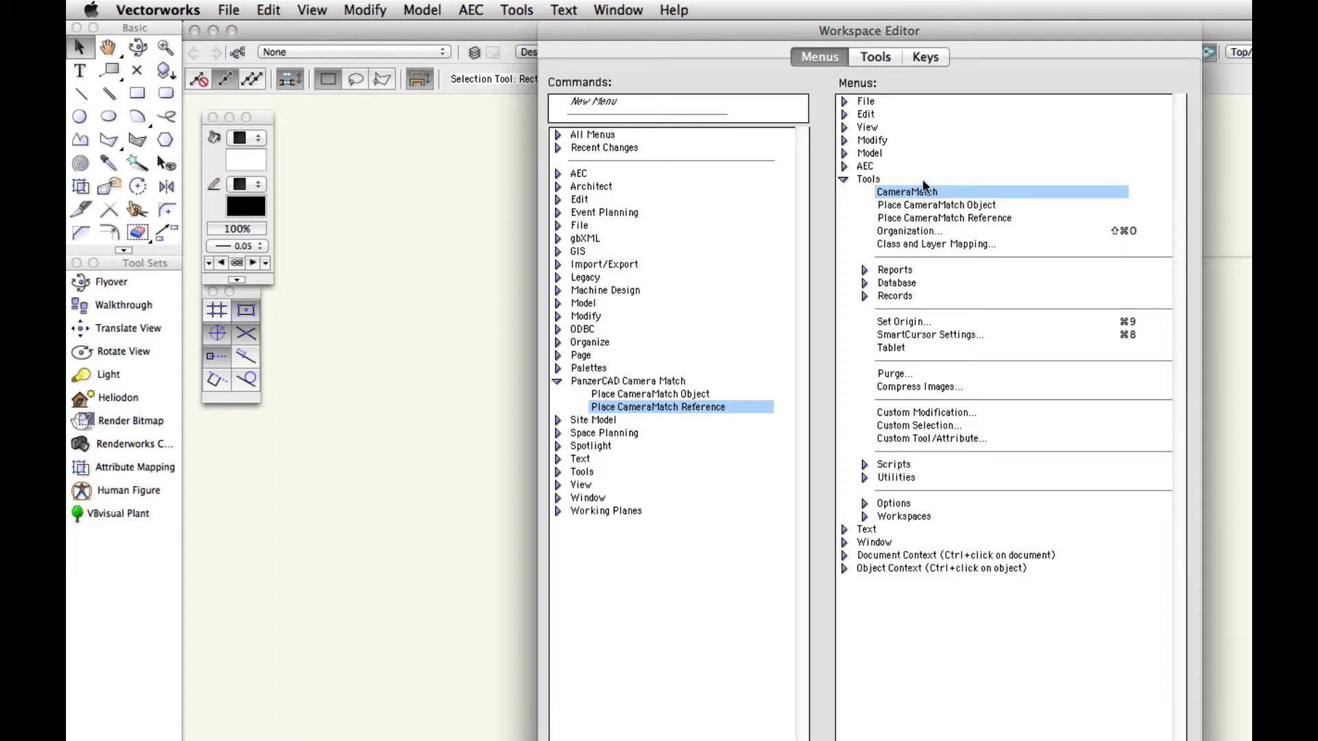
pyautogui.moveTo(902, 204)
pyautogui.mouseDown()
pyautogui.moveTo(942, 195)
pyautogui.moveTo(912, 205)
pyautogui.moveTo(924, 199)
pyautogui.mouseUp()
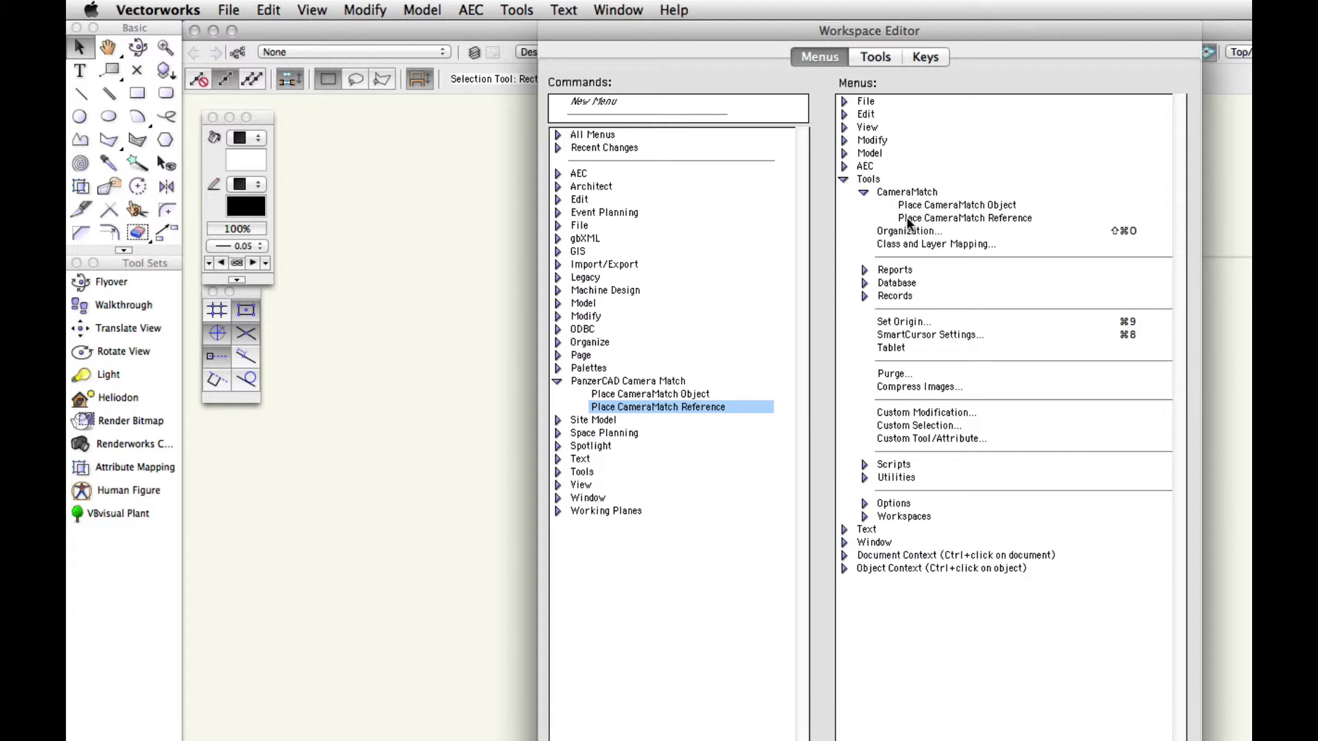
# - Expand the Visualization tool set among the workspace's tool palettes
pyautogui.click(876, 58)
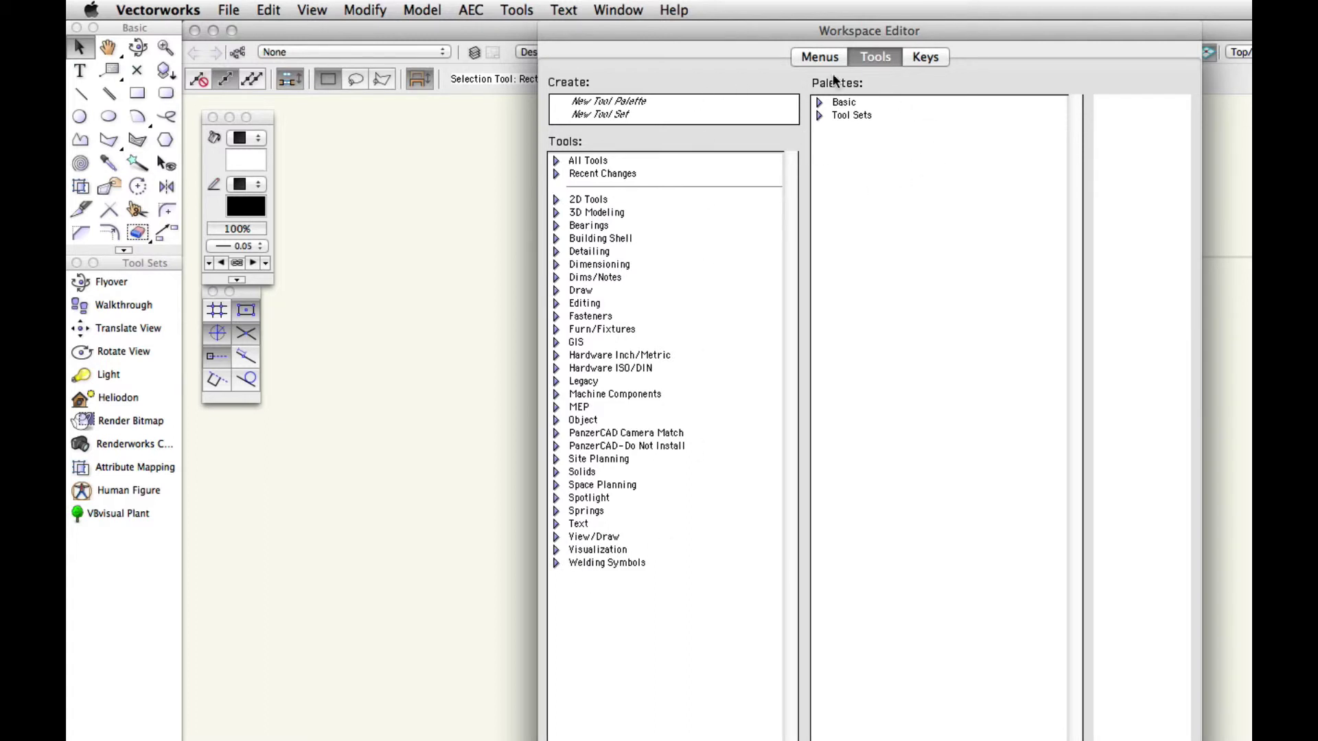
pyautogui.click(819, 115)
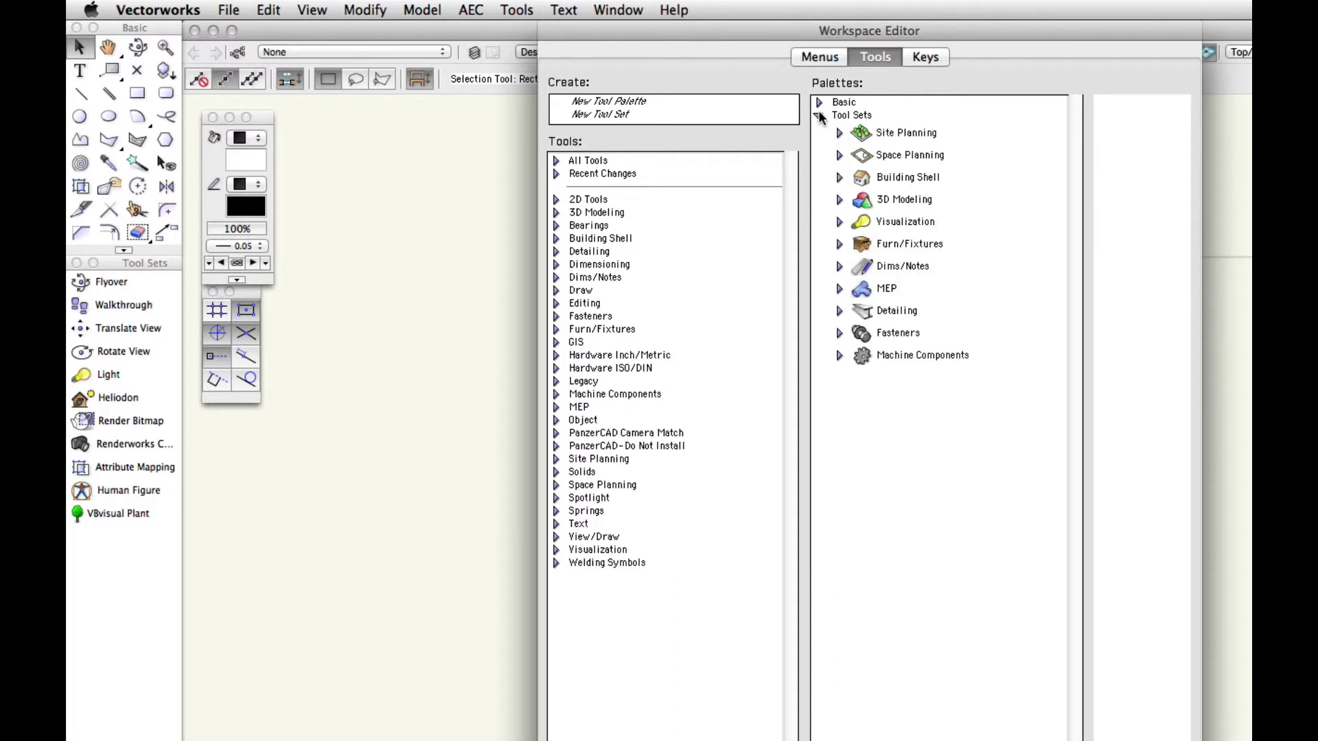
pyautogui.click(818, 103)
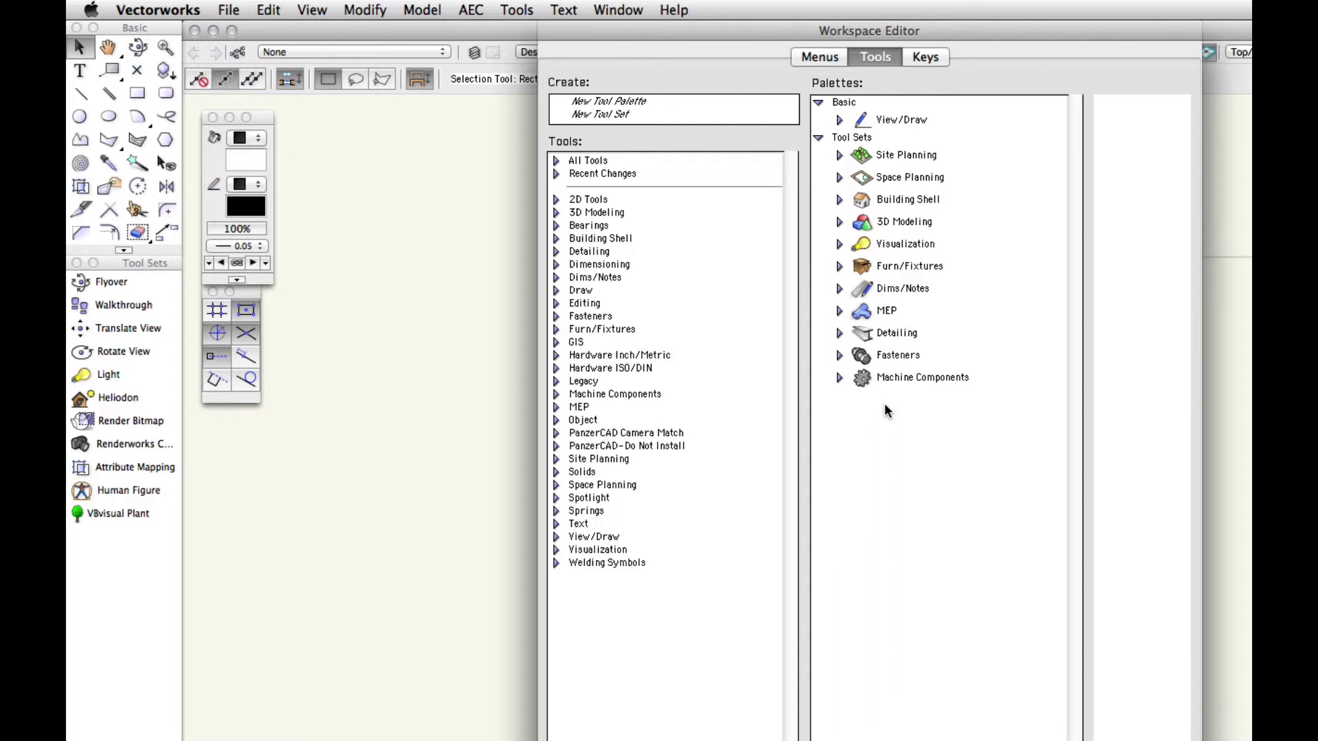
pyautogui.click(839, 244)
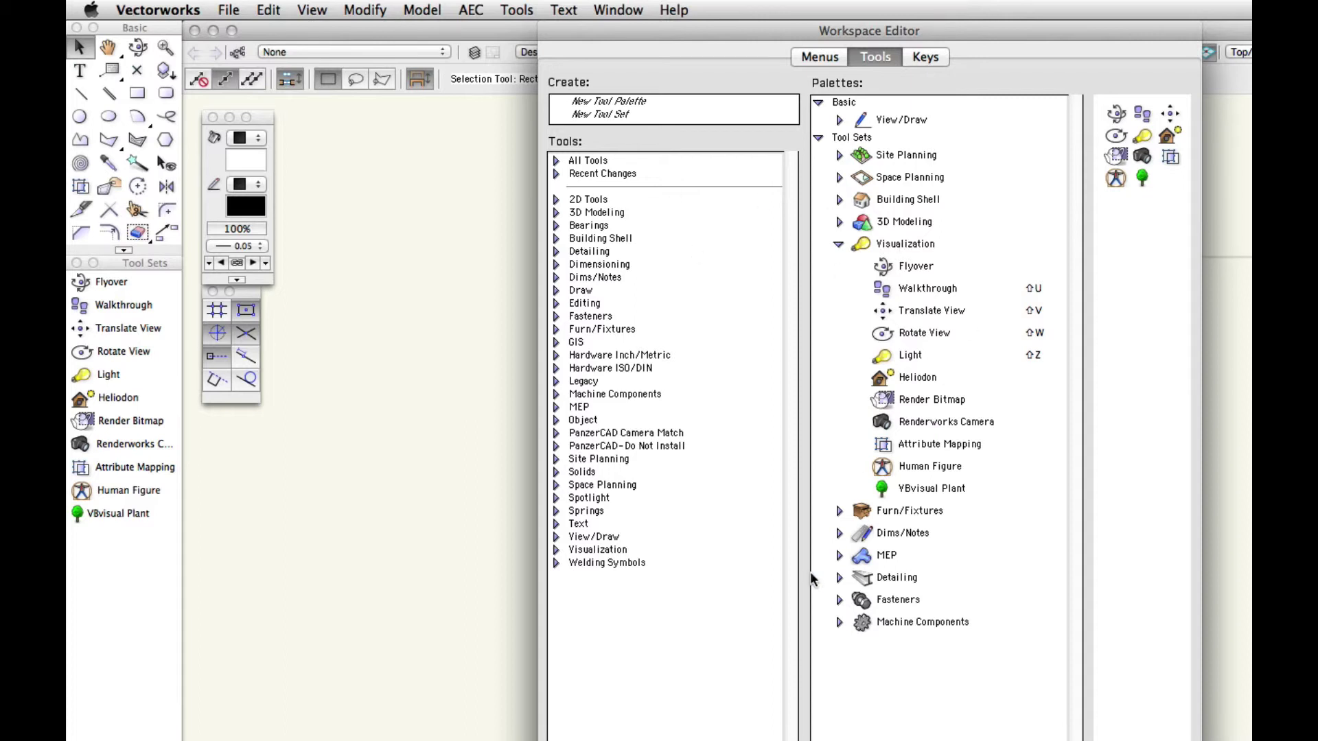
# - Inspect which tools the PanzerCAD-Do Not Install category contains
pyautogui.click(579, 433)
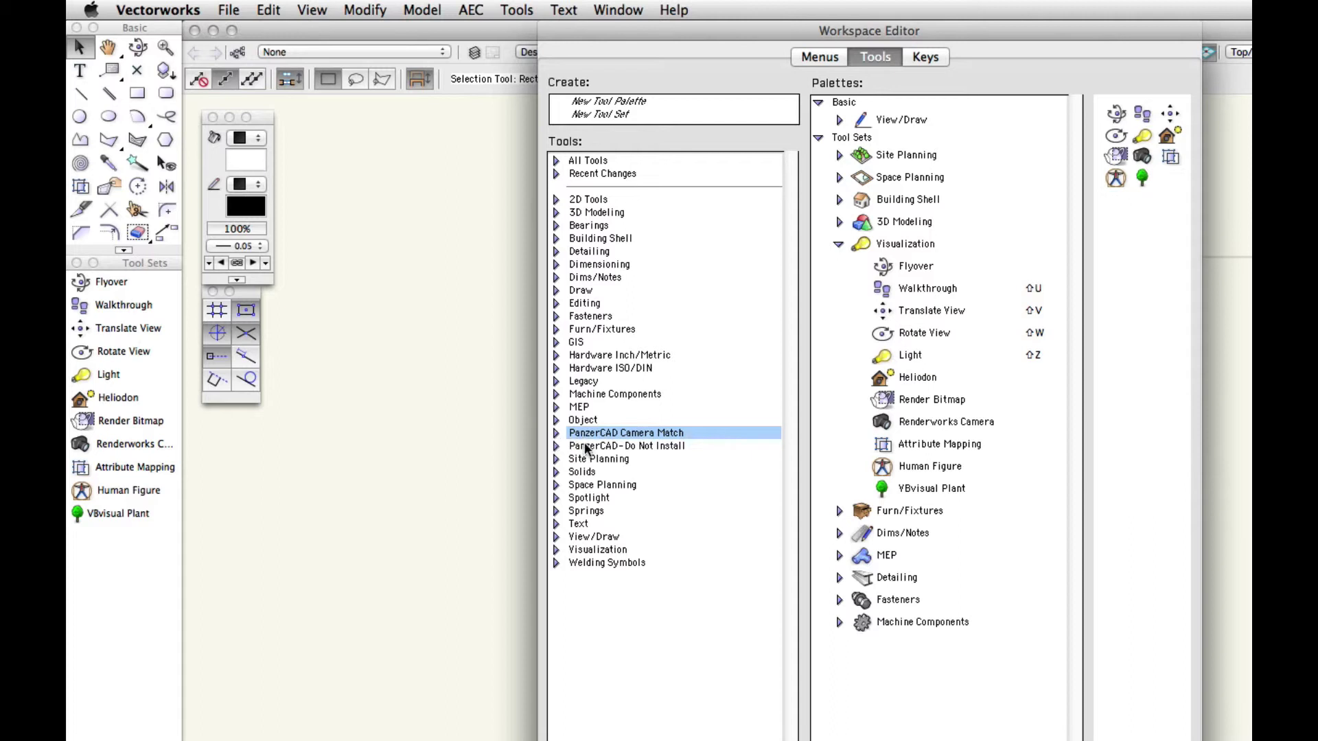
pyautogui.click(588, 447)
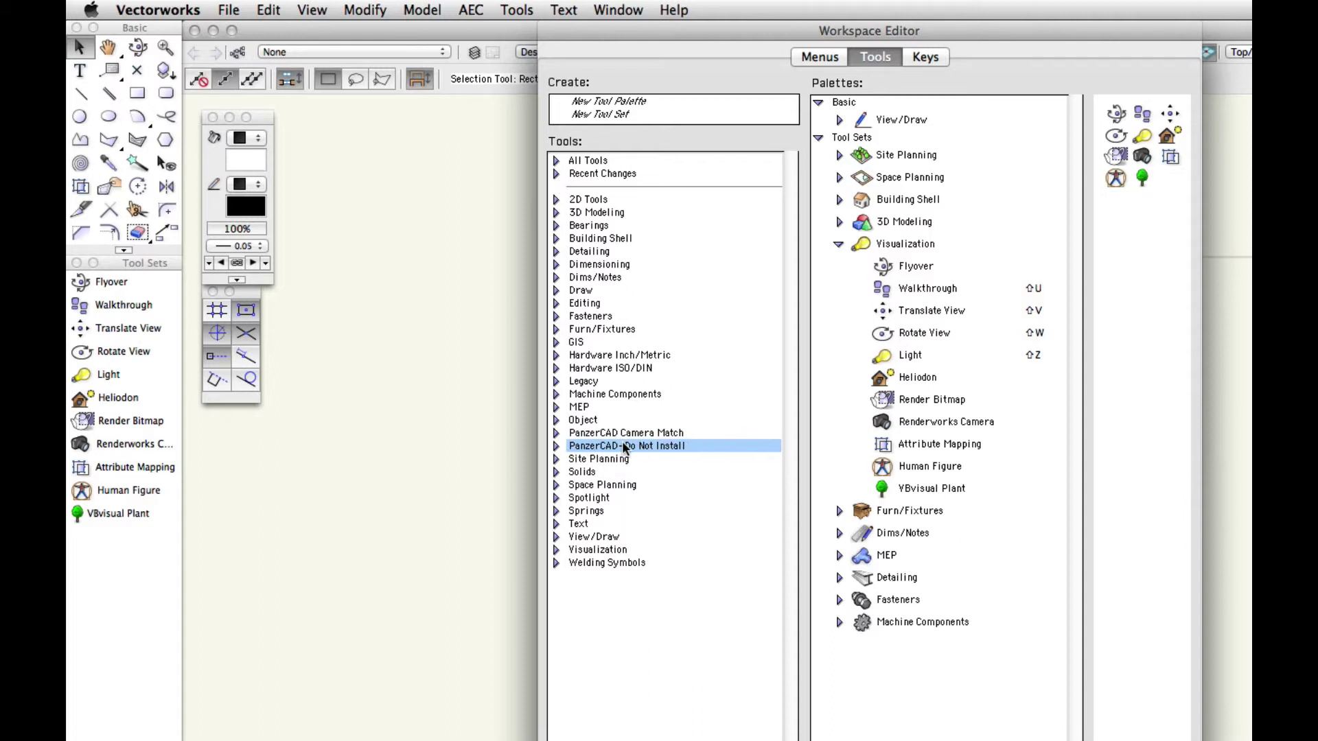
pyautogui.click(556, 446)
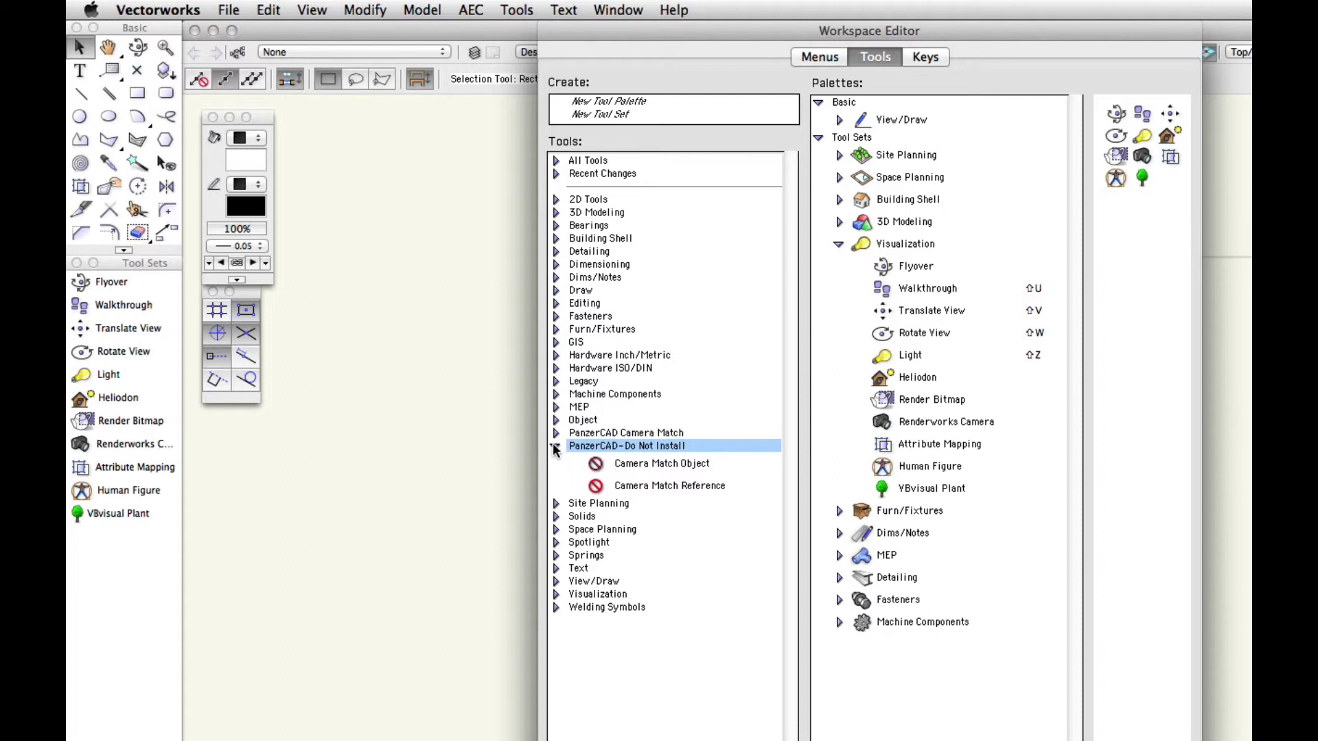
pyautogui.click(555, 446)
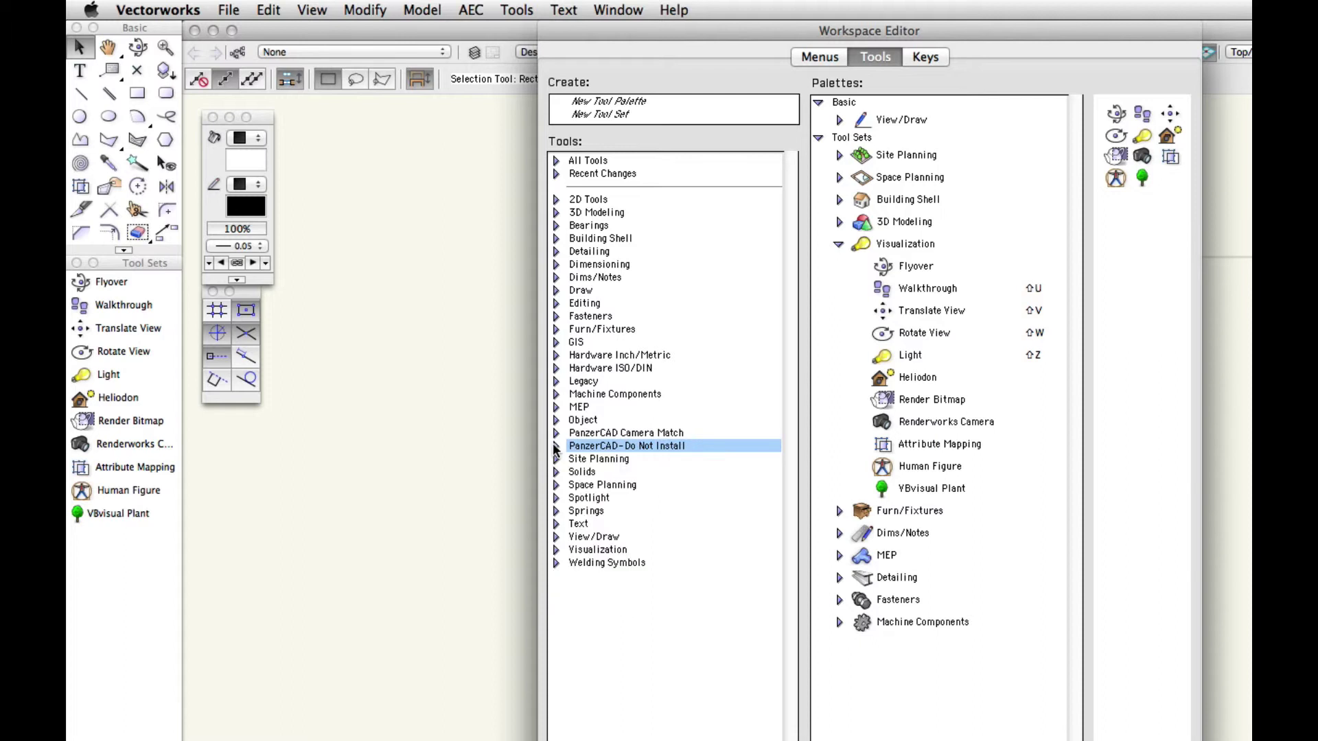
# - Add the Camera Match Mask and Camera Match Shadow tools to the end of the Visualization tool set and save the workspace
pyautogui.click(556, 434)
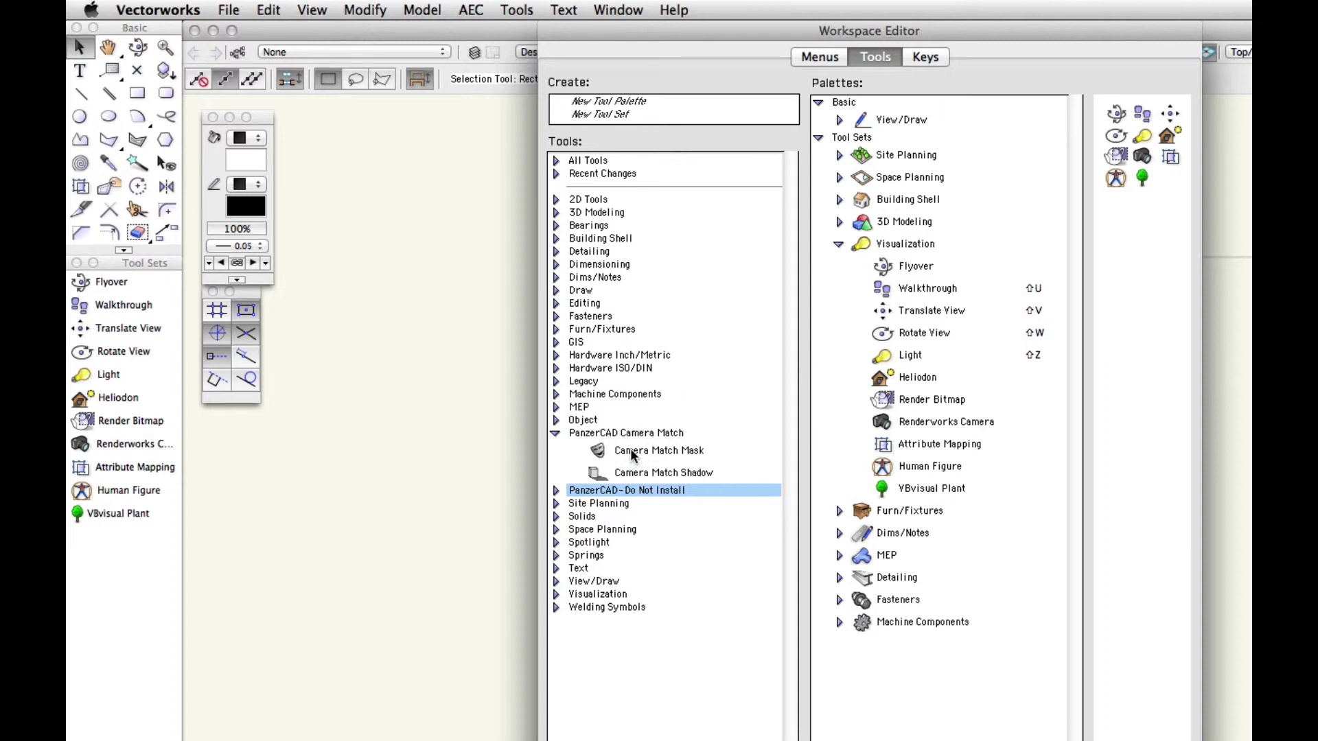
pyautogui.moveTo(632, 455); pyautogui.dragTo(902, 495)
pyautogui.moveTo(885, 499); pyautogui.dragTo(885, 500)
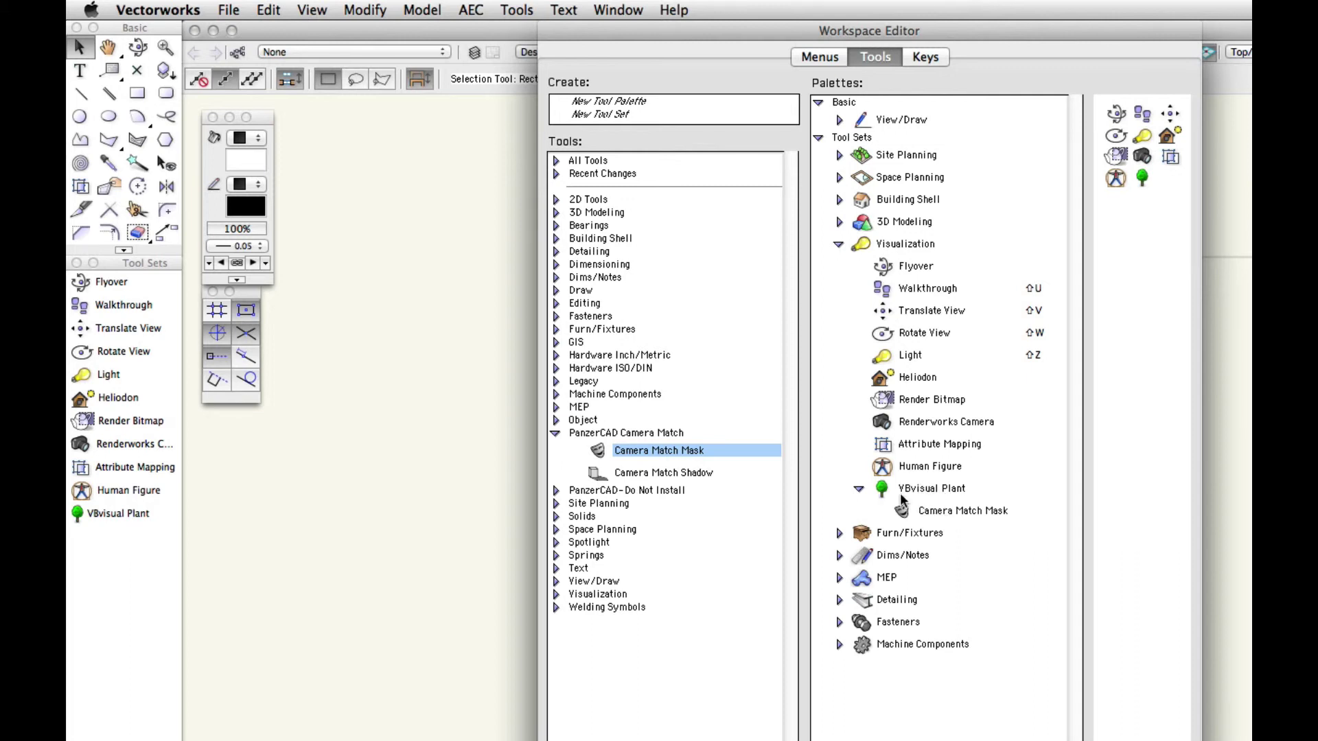
pyautogui.moveTo(939, 507); pyautogui.dragTo(894, 488)
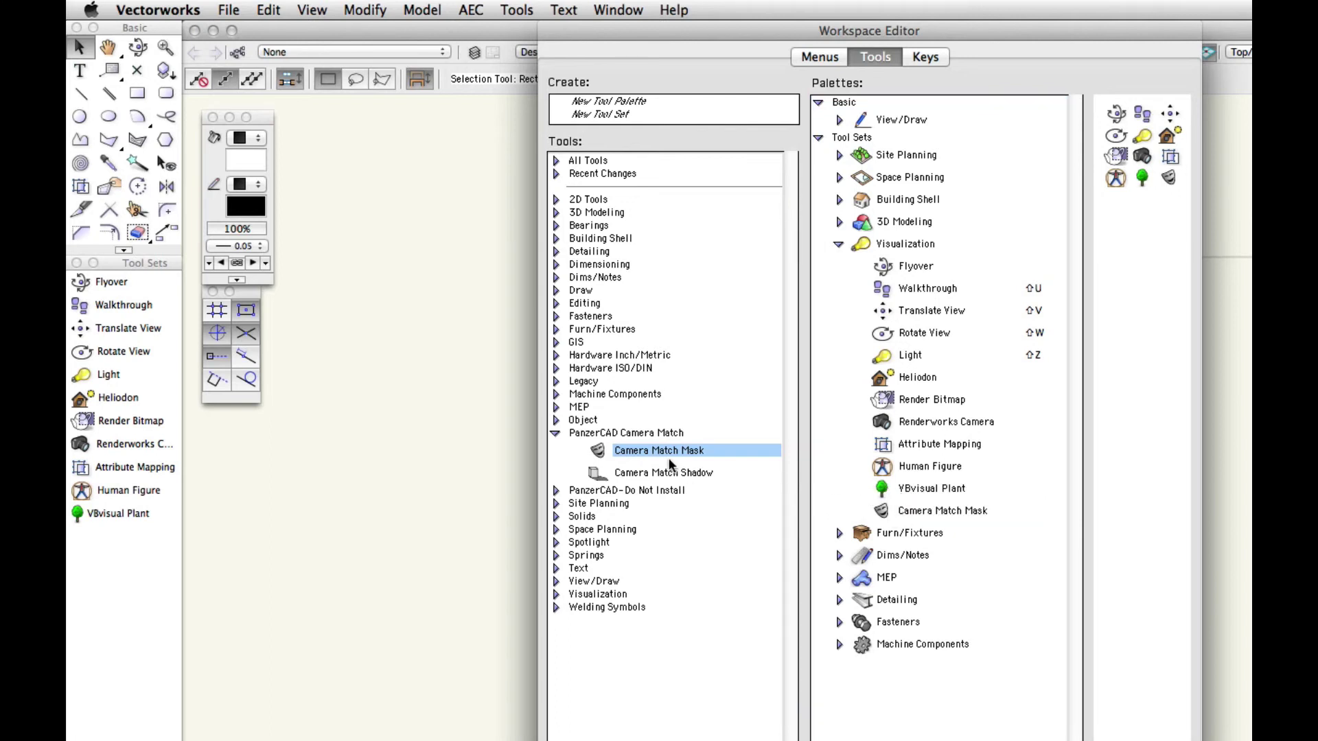
pyautogui.moveTo(636, 475); pyautogui.dragTo(868, 513)
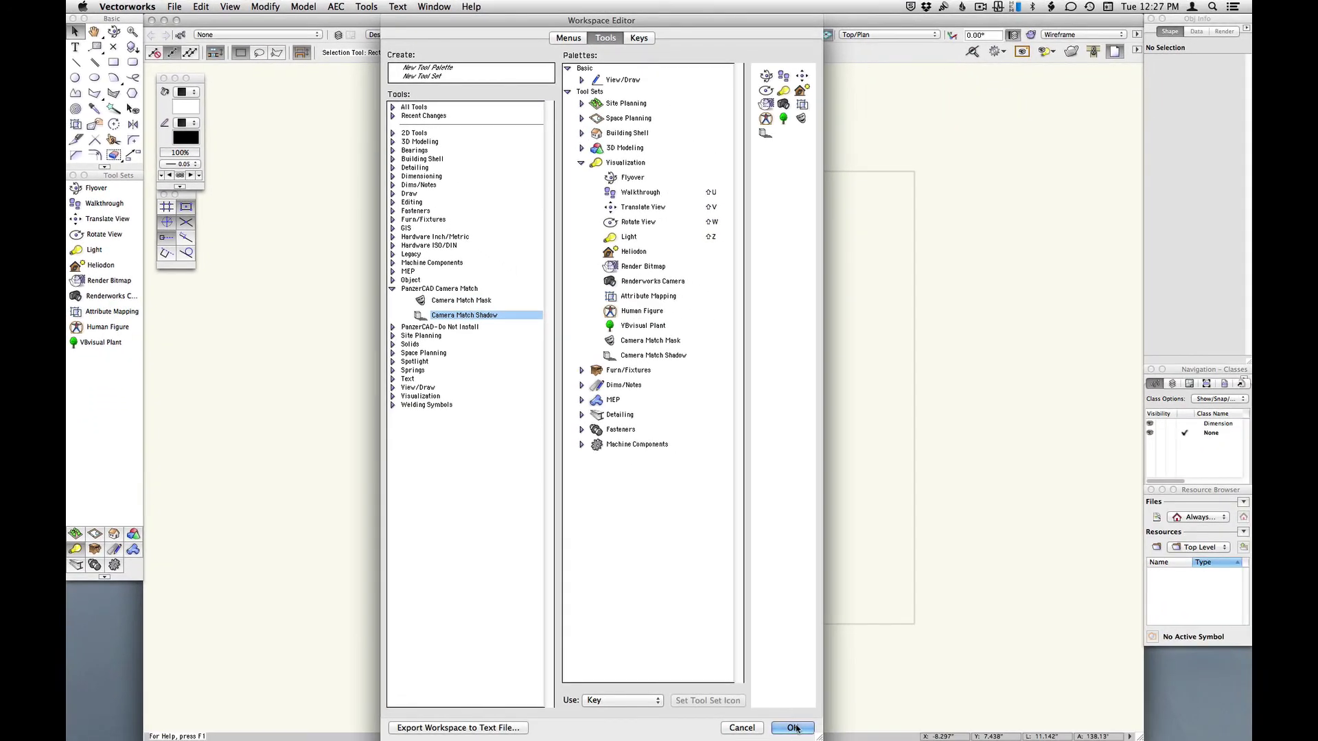
pyautogui.click(791, 727)
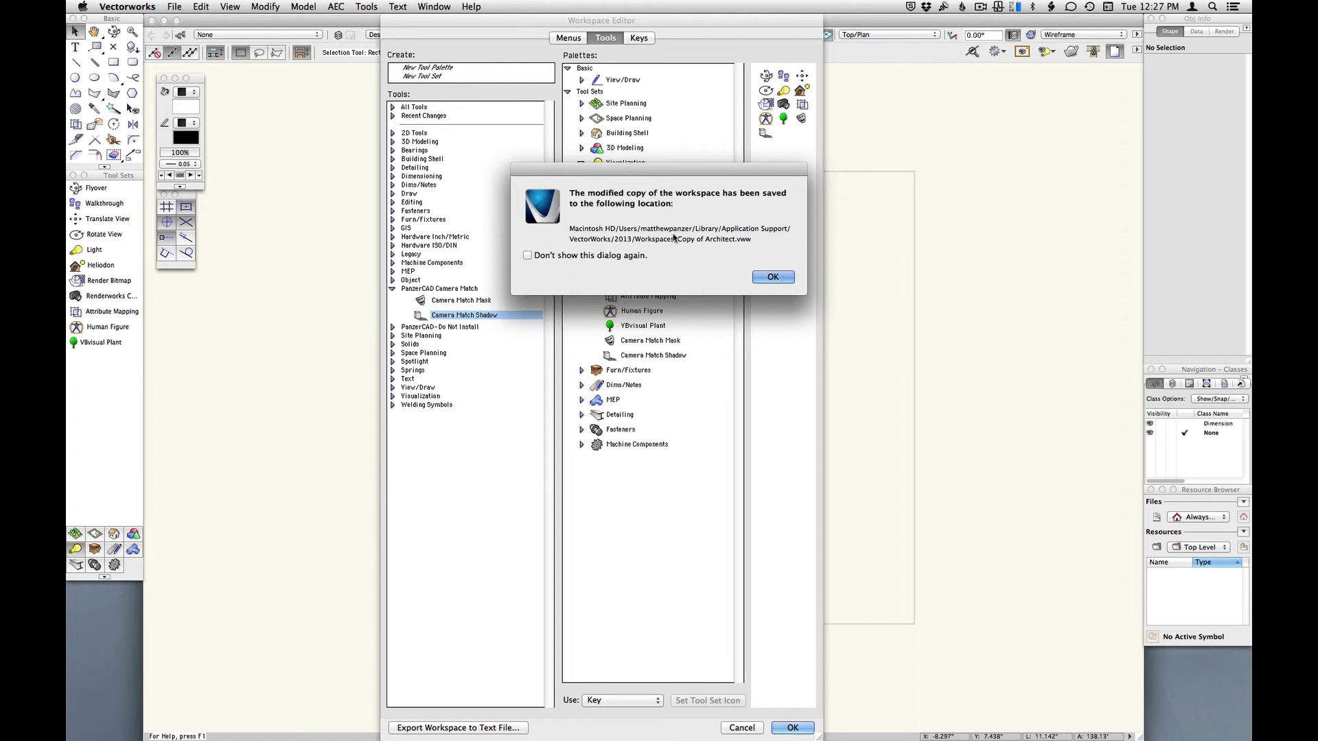
pyautogui.click(774, 278)
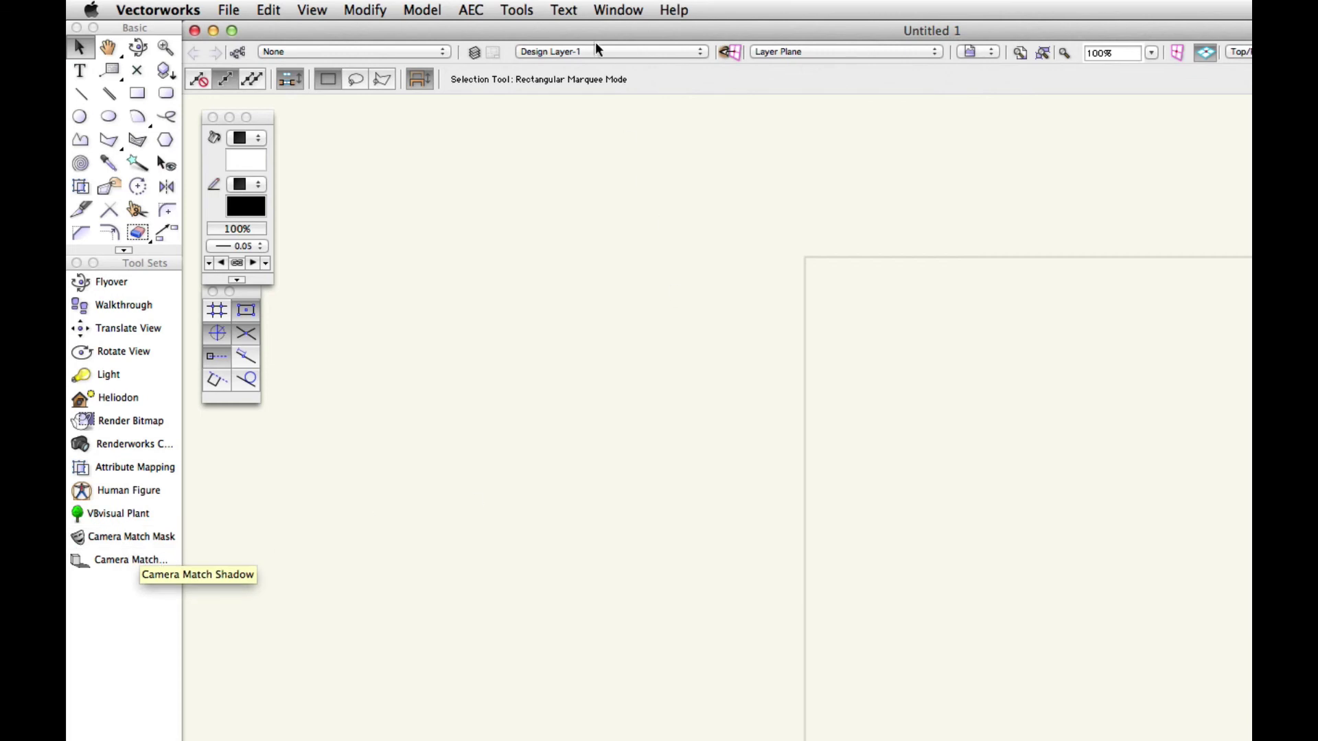
# - Check the commands of the new CameraMatch submenu in the saved workspace
pyautogui.click(518, 10)
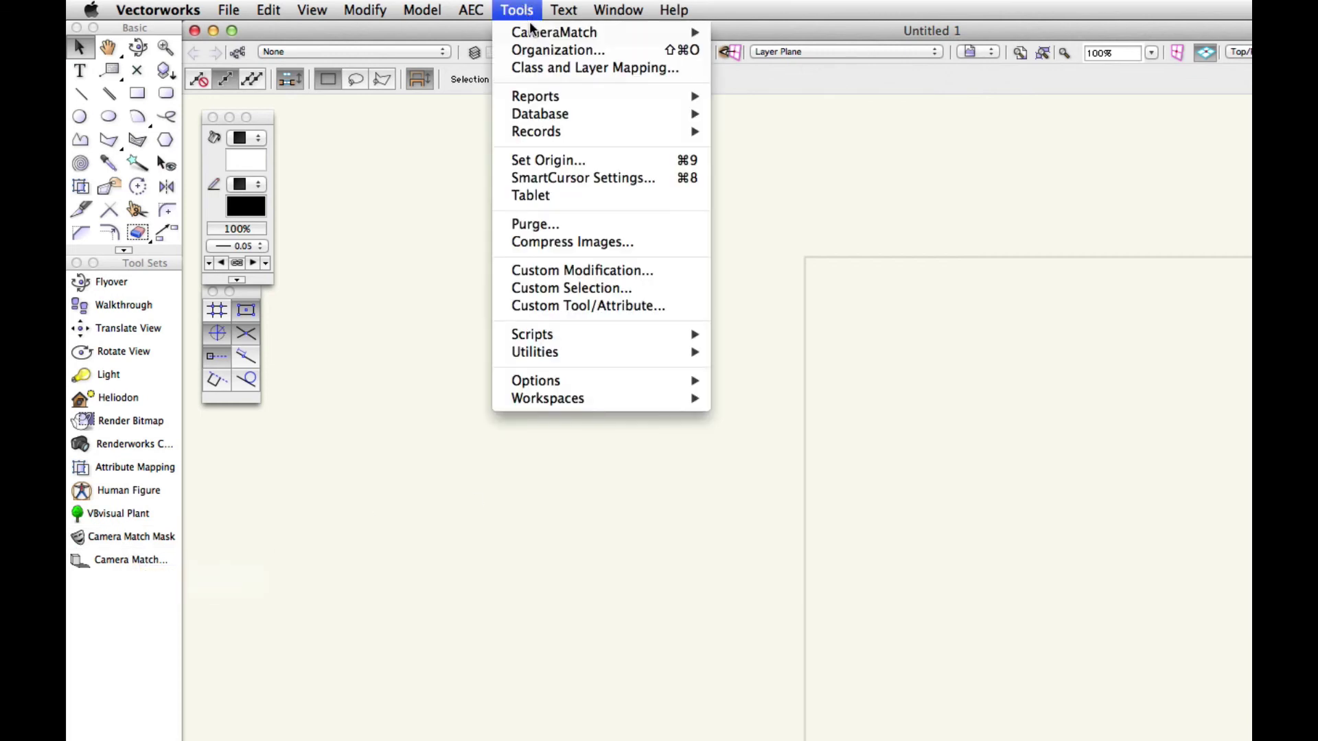
pyautogui.moveTo(534, 34)
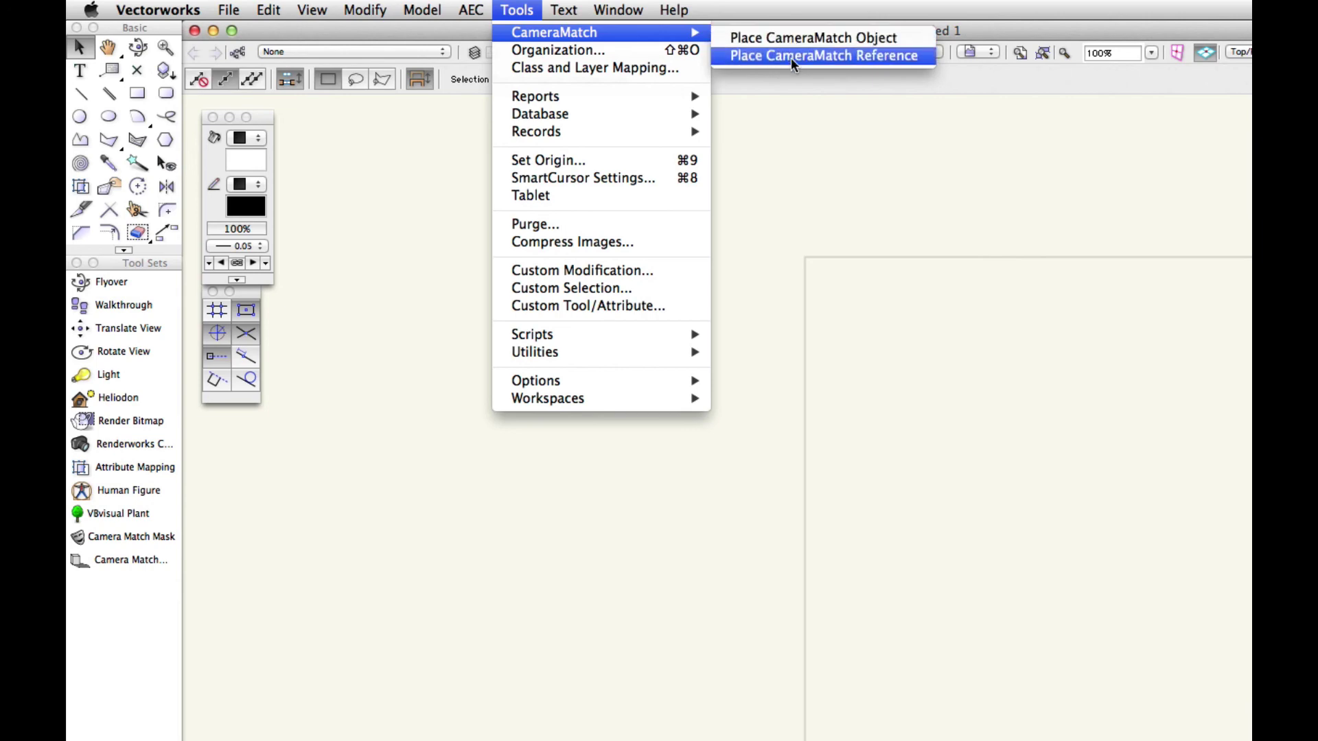
pyautogui.click(860, 237)
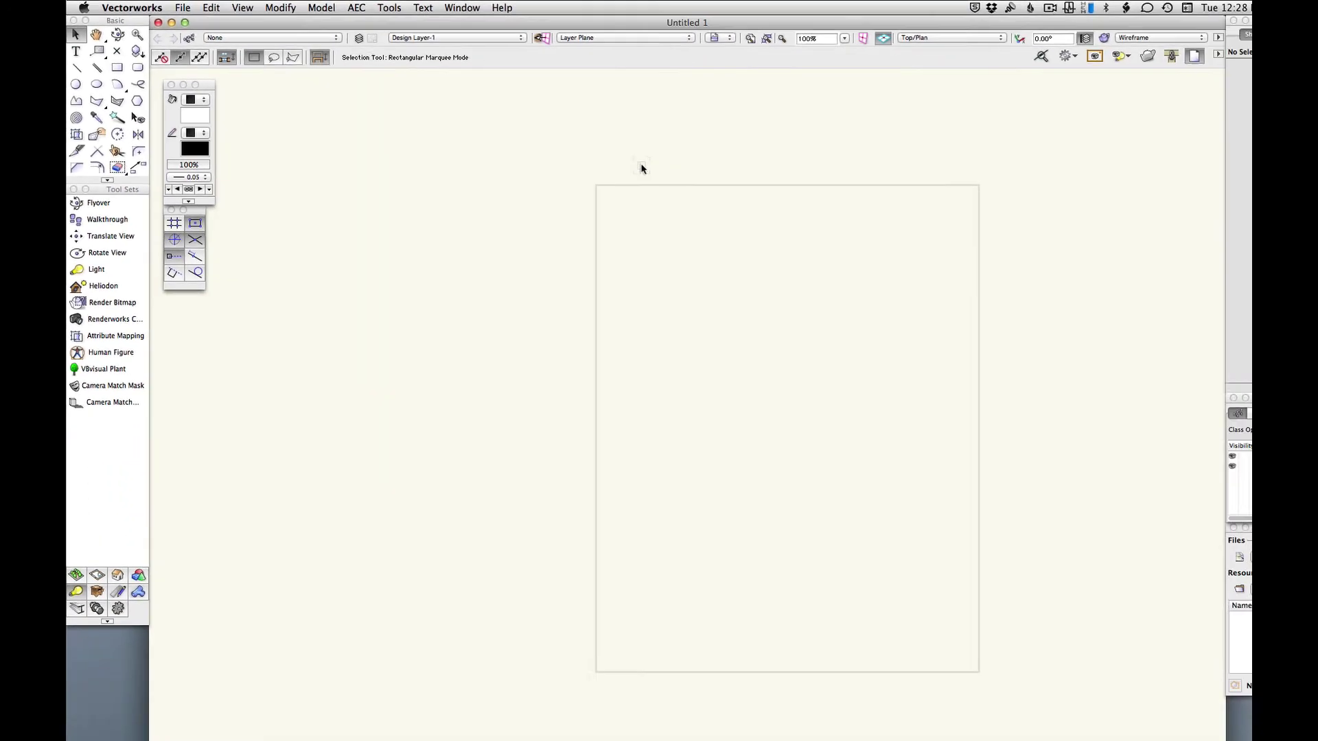